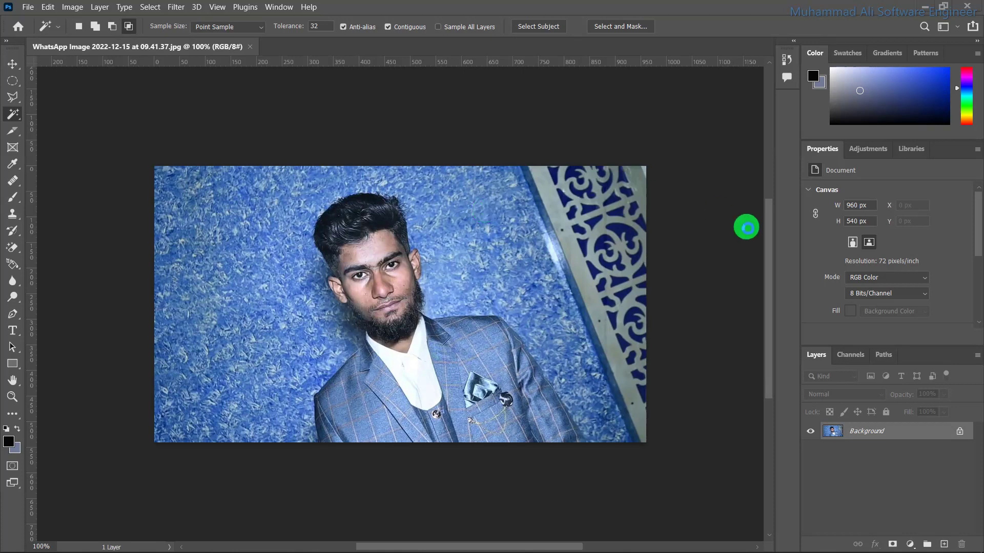
Step: Unlock the Background layer into Layer 0, toggling the pixel-layer filter on and off
click(962, 432)
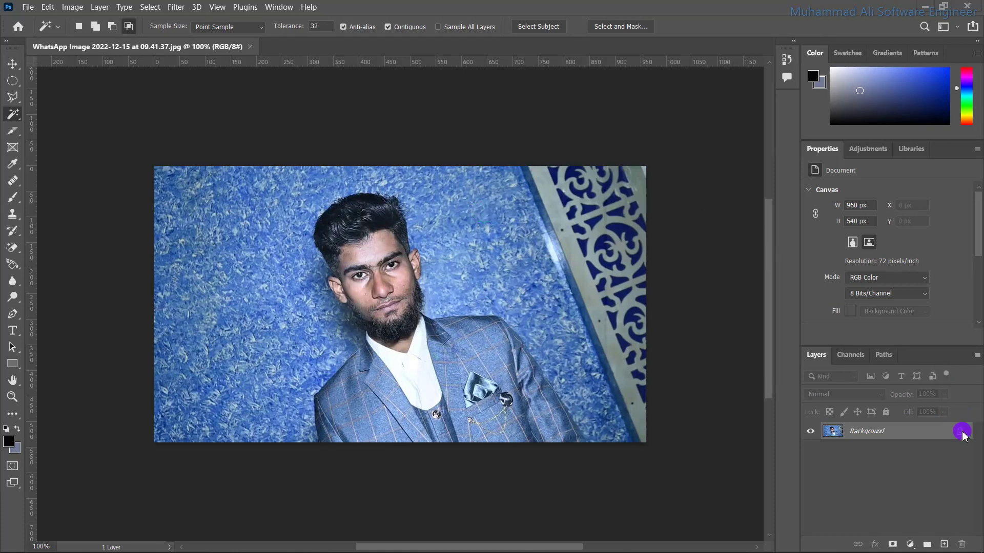
click(961, 433)
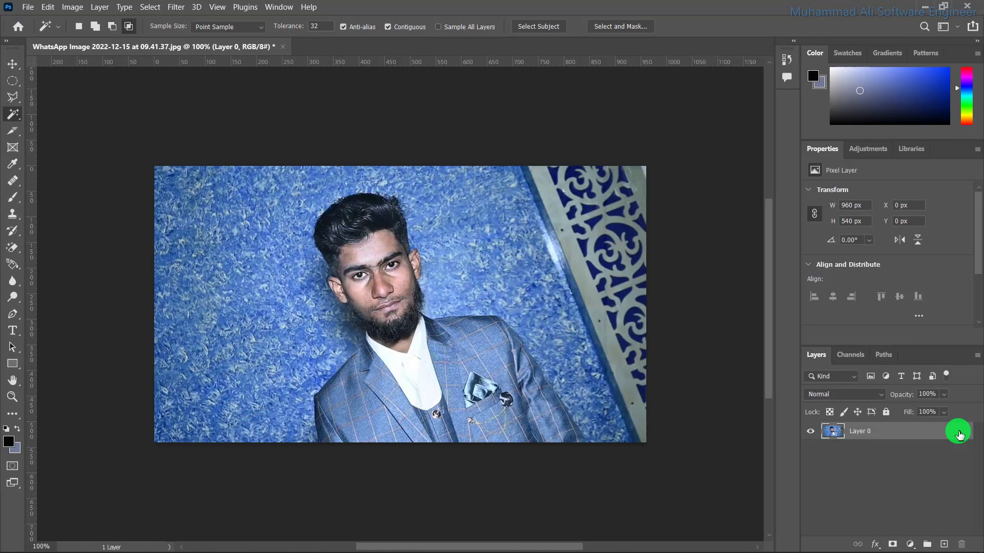
click(870, 378)
click(871, 378)
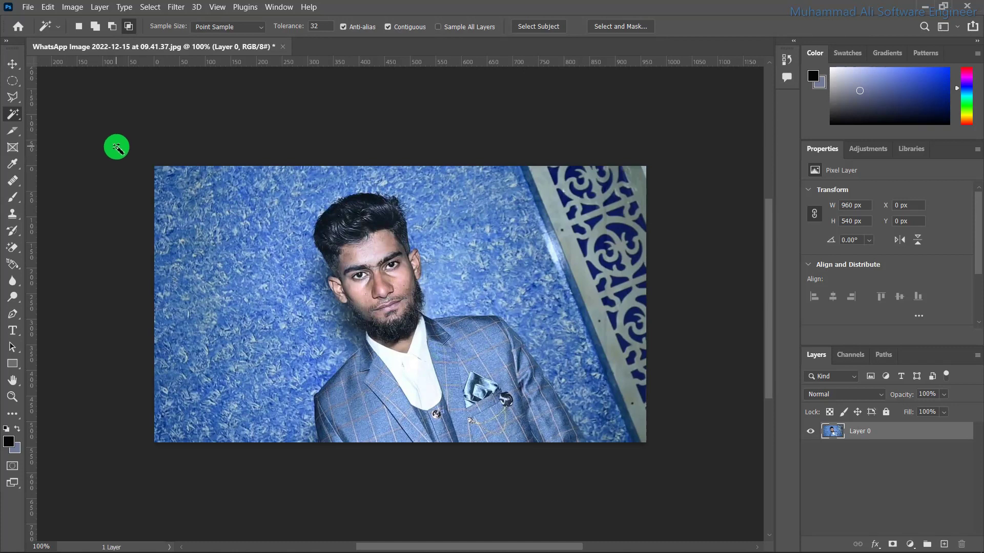
Step: Select the Crop Tool from the crop and slice tool group
key(c)
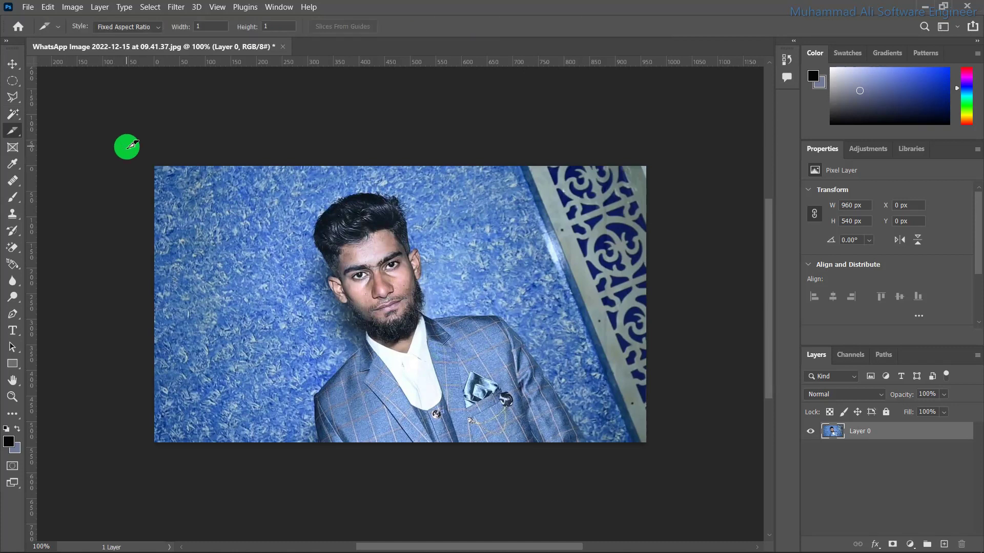
right_click(21, 134)
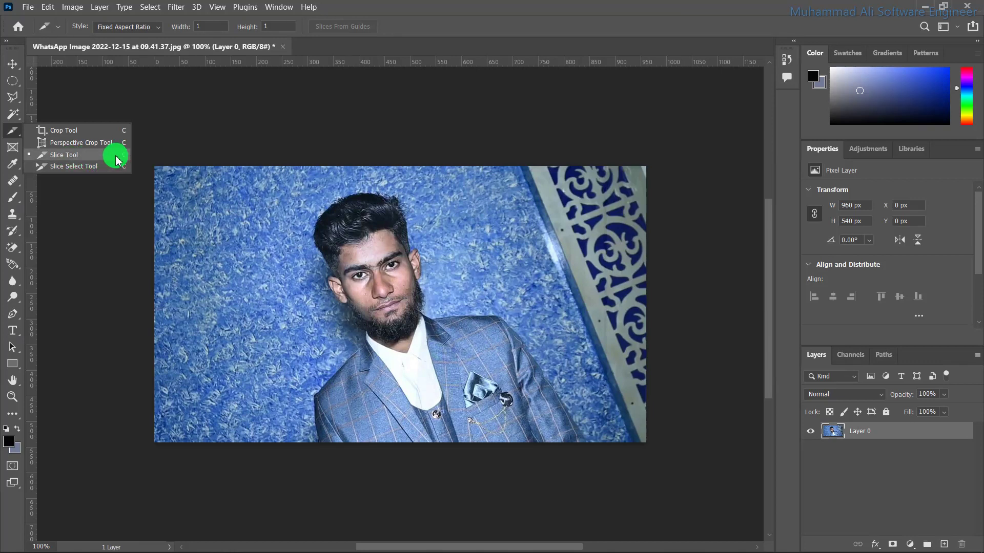
click(82, 130)
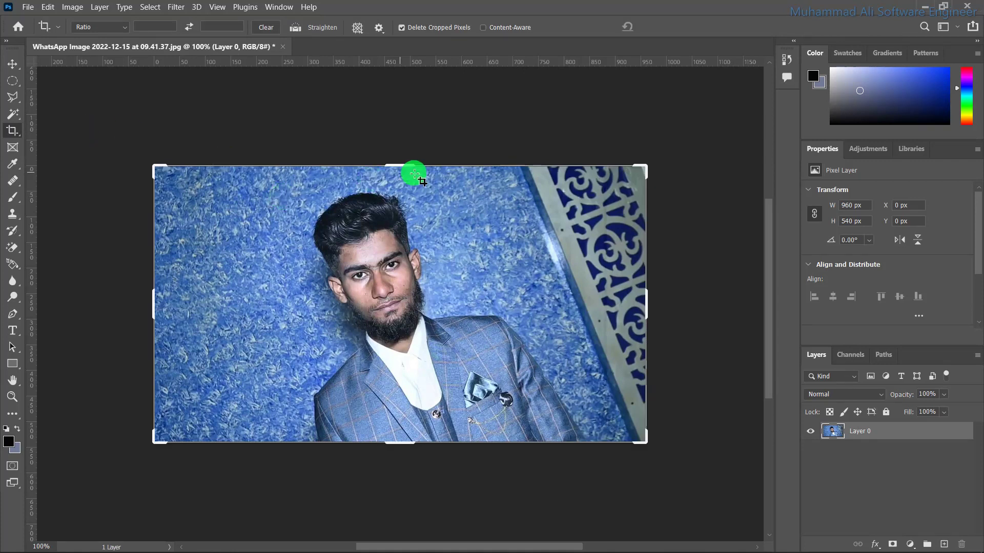
Step: Pull the crop box's top, bottom, left and right edges in around the man's head and torso
drag(400, 164, 400, 176)
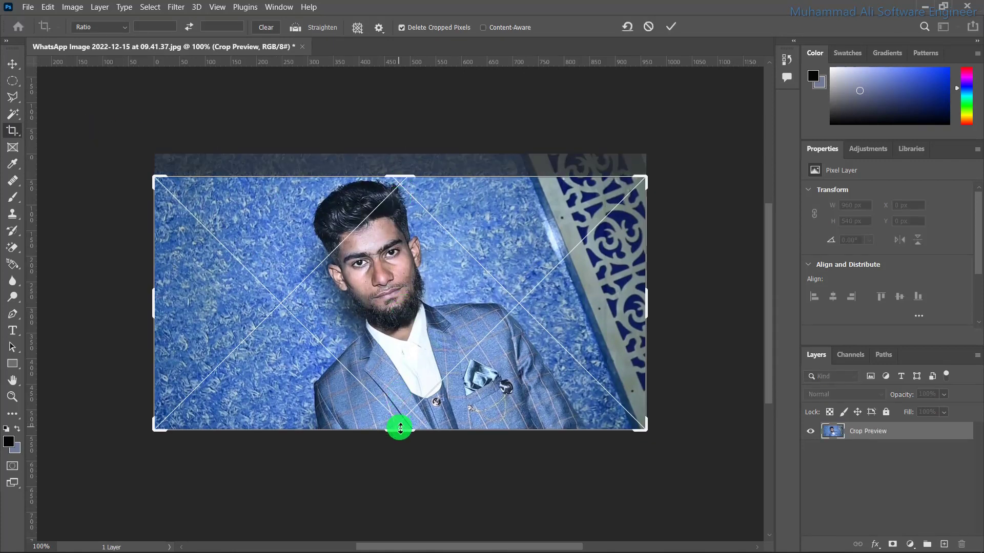
drag(400, 429, 400, 395)
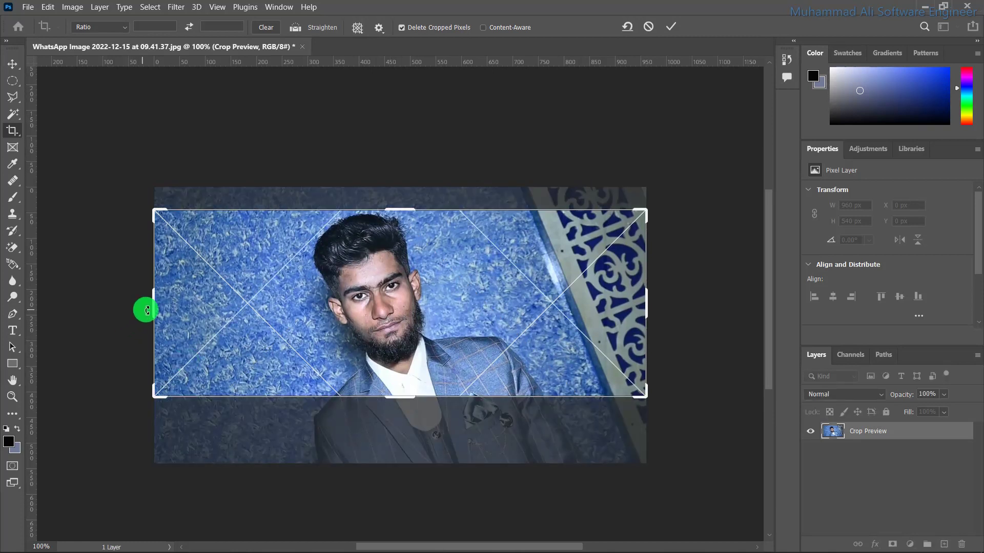
mouse_move(153, 310)
mouse_down()
mouse_move(180, 312)
mouse_move(205, 332)
mouse_up()
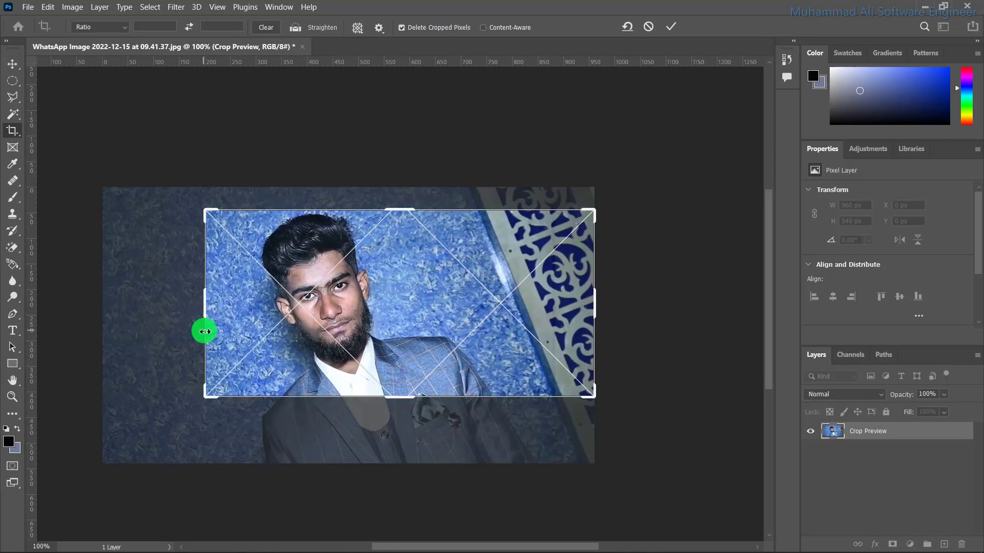
drag(399, 402, 398, 431)
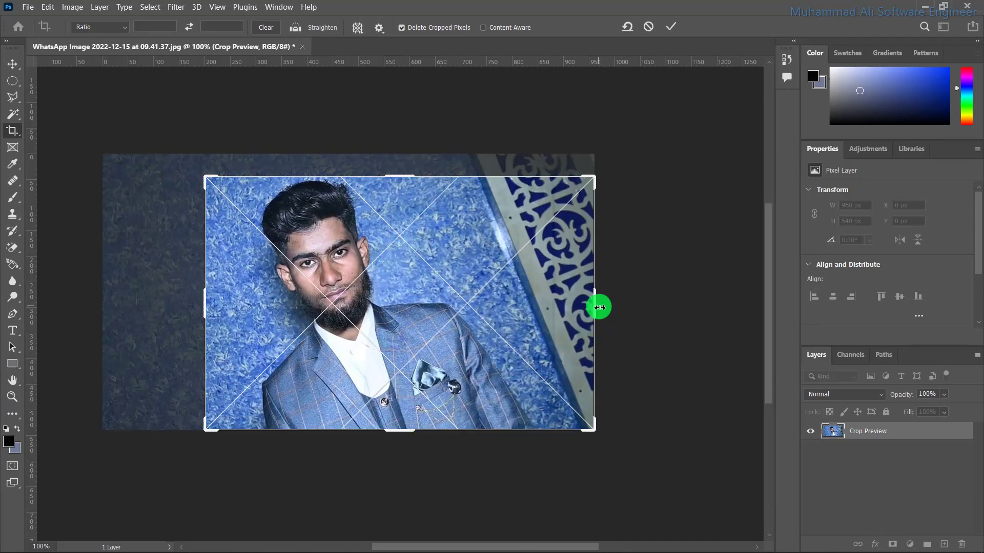
drag(598, 307, 541, 309)
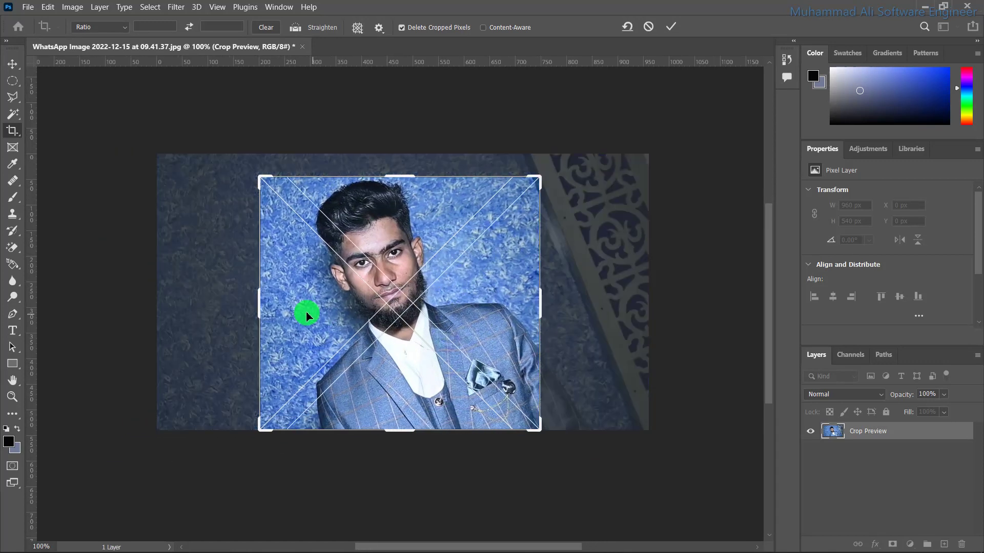
drag(261, 297, 280, 298)
Step: Rotate the crop about 27.9°, adjust top and bottom edges, and commit a 394 × 433 px crop
drag(481, 448, 410, 451)
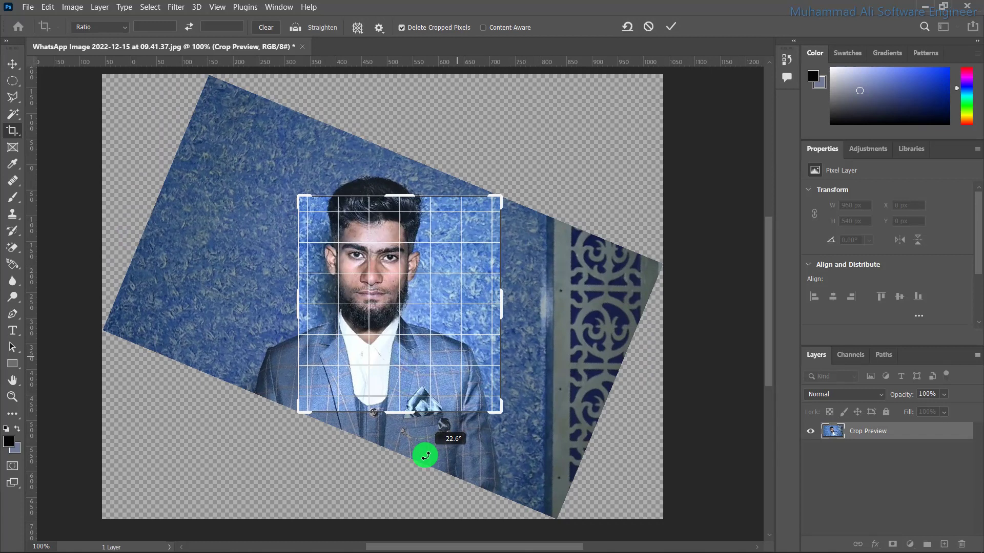
drag(411, 451, 424, 454)
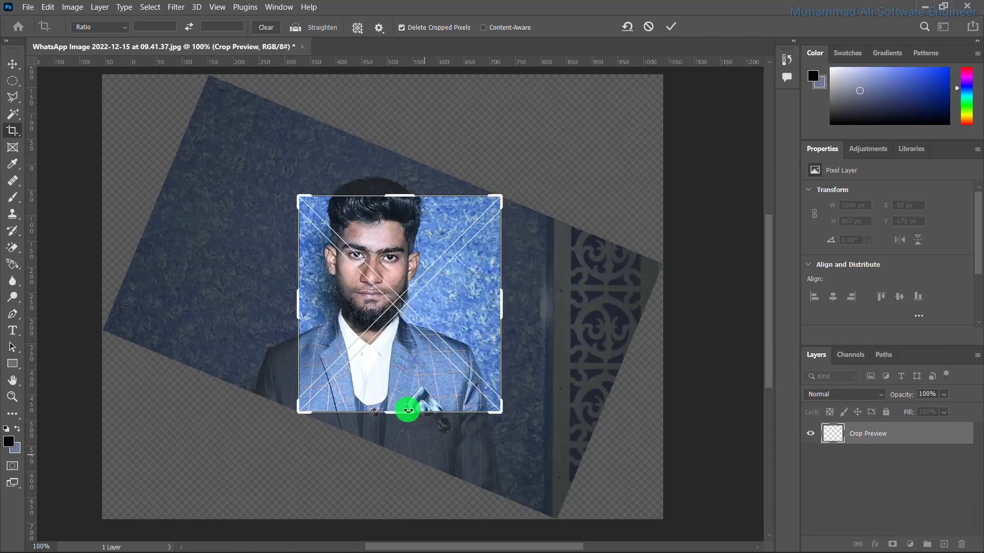
mouse_move(408, 411)
mouse_down()
mouse_move(402, 423)
mouse_move(402, 414)
mouse_up()
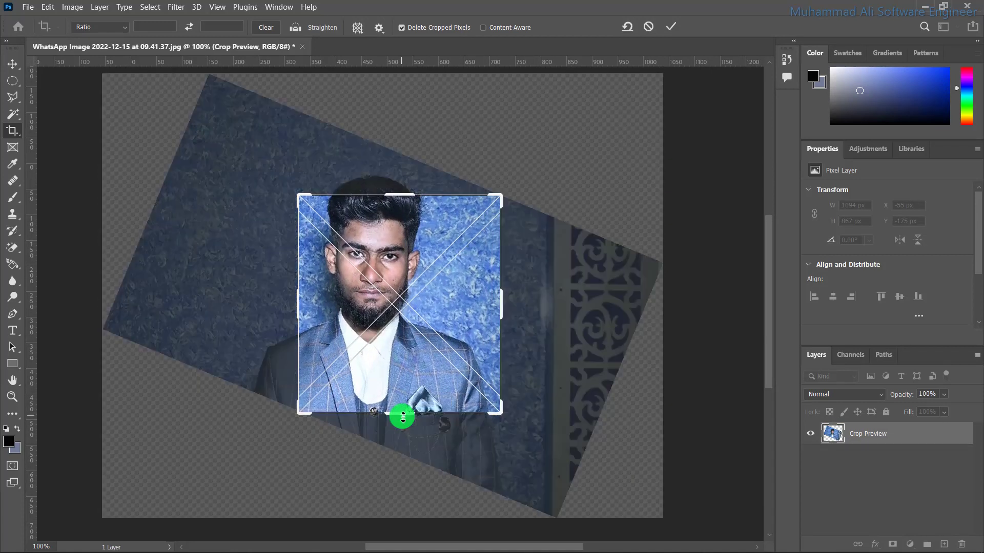
drag(398, 194, 399, 191)
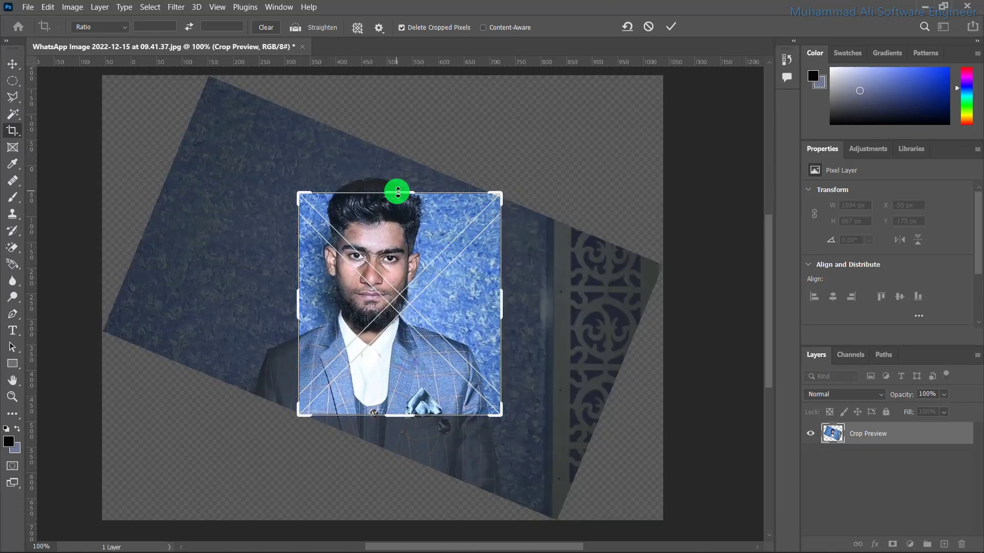
click(460, 269)
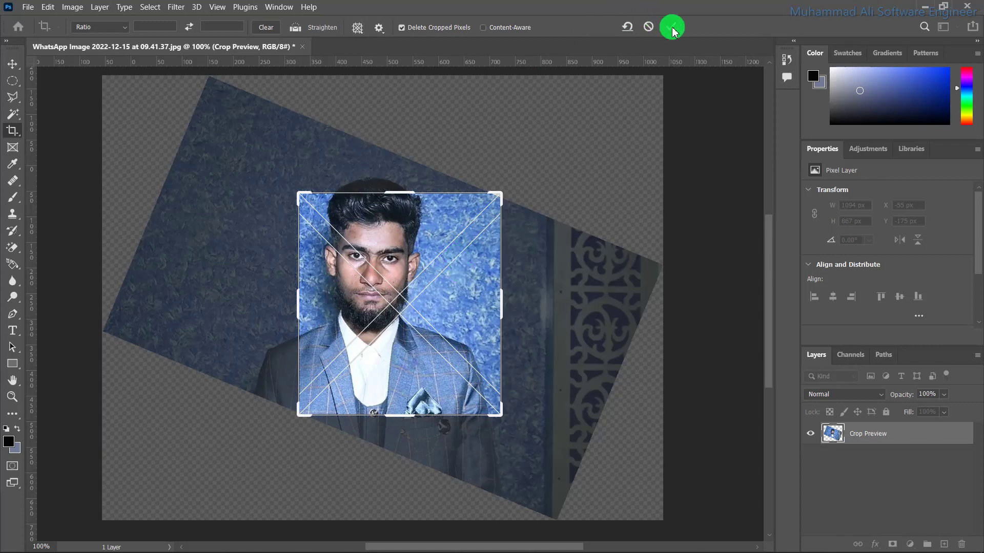
double_click(418, 281)
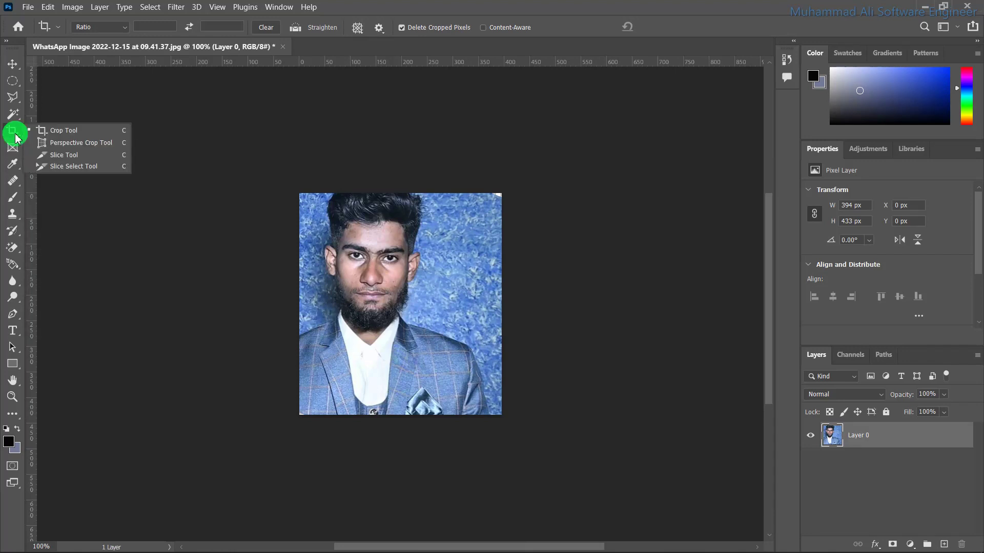
Step: Perspective-crop a tilted 270 × 216 px close-up of the man's face and shoulder
drag(15, 137, 76, 148)
click(75, 143)
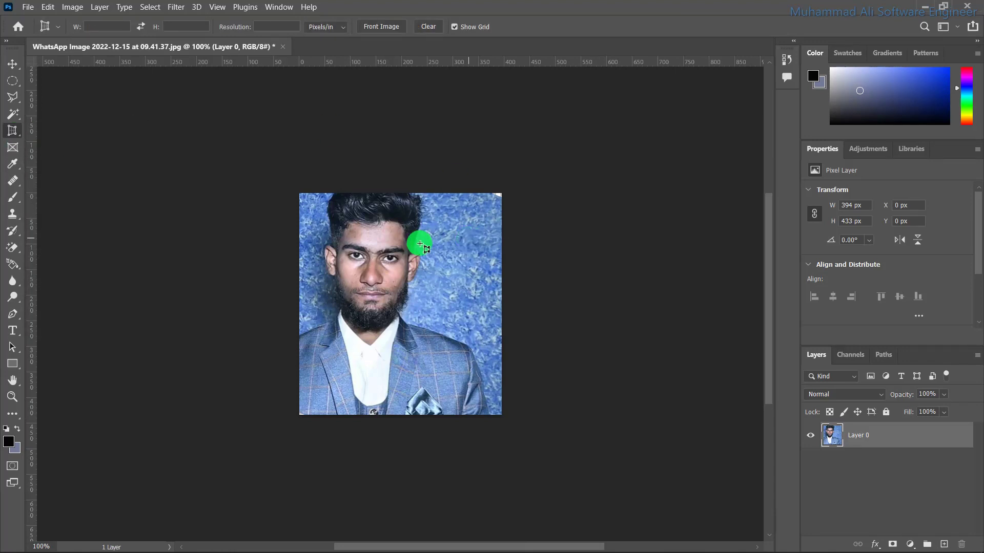
drag(430, 237, 342, 346)
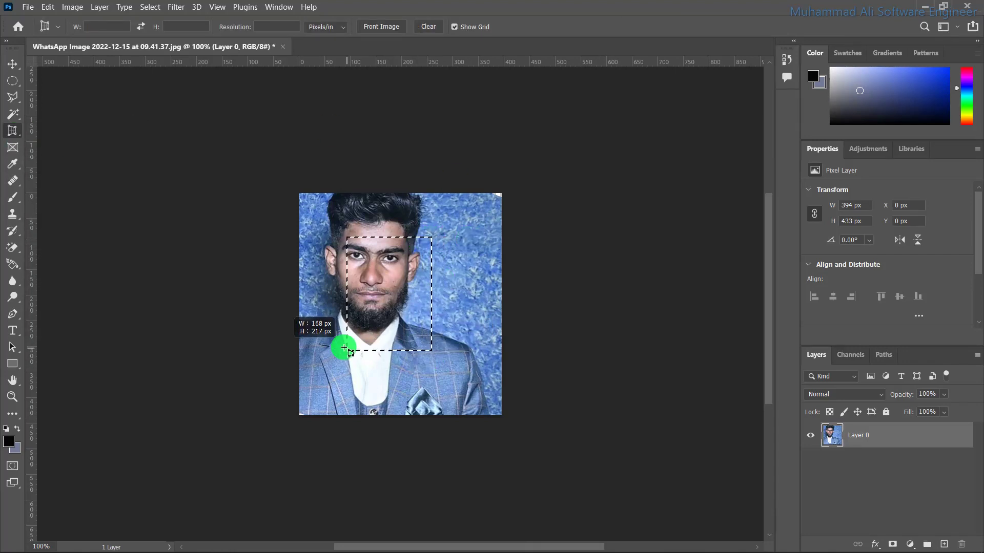
mouse_move(439, 284)
mouse_down()
mouse_move(516, 315)
mouse_move(487, 303)
mouse_up()
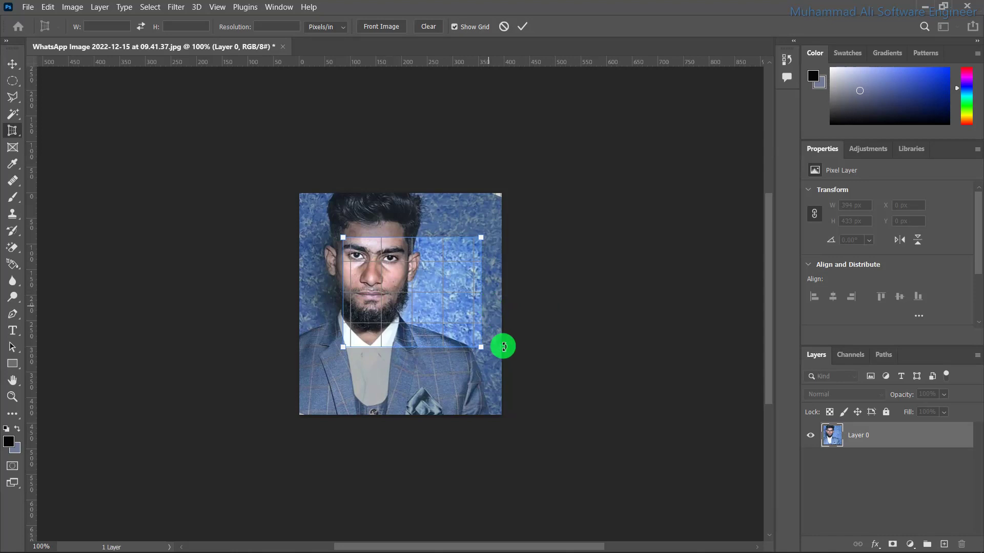
drag(501, 364, 446, 391)
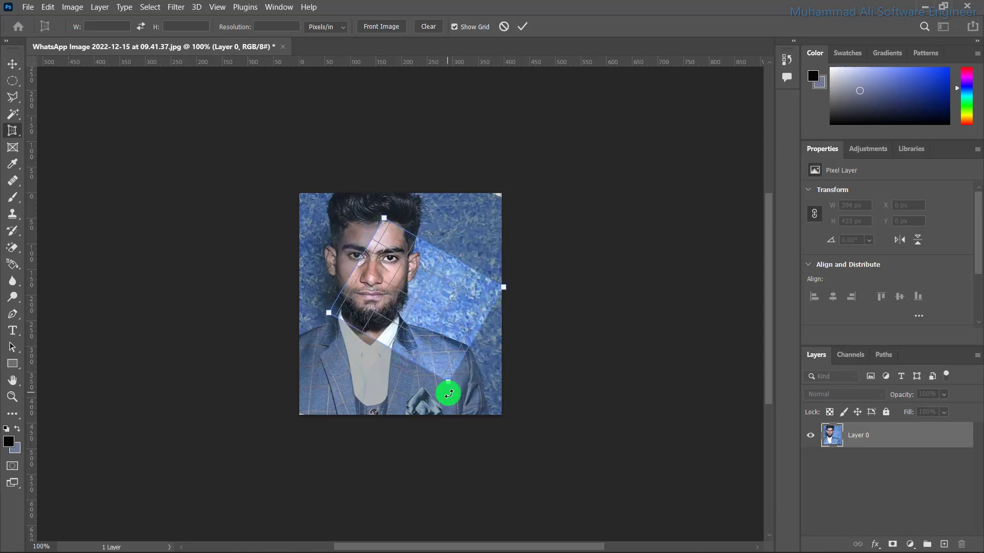
double_click(429, 272)
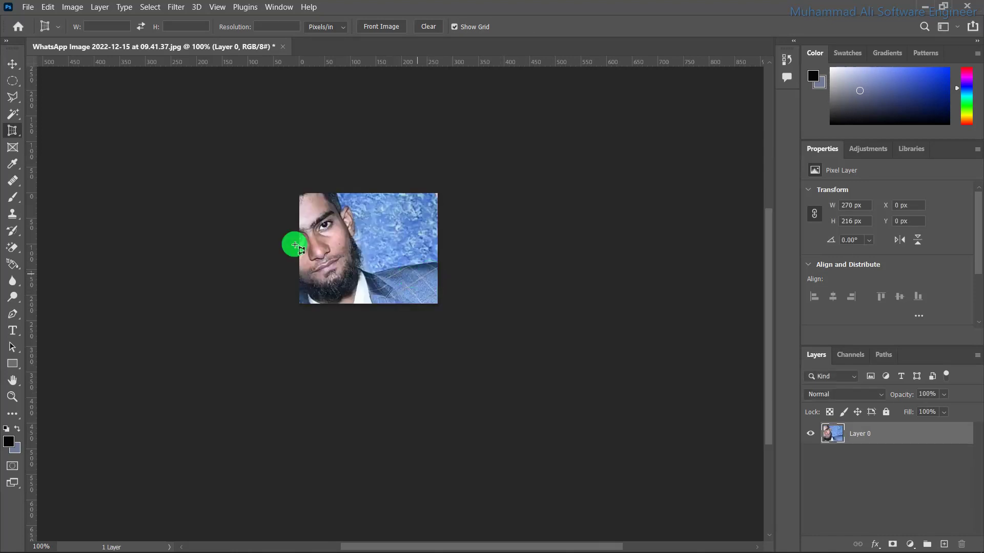
right_click(18, 139)
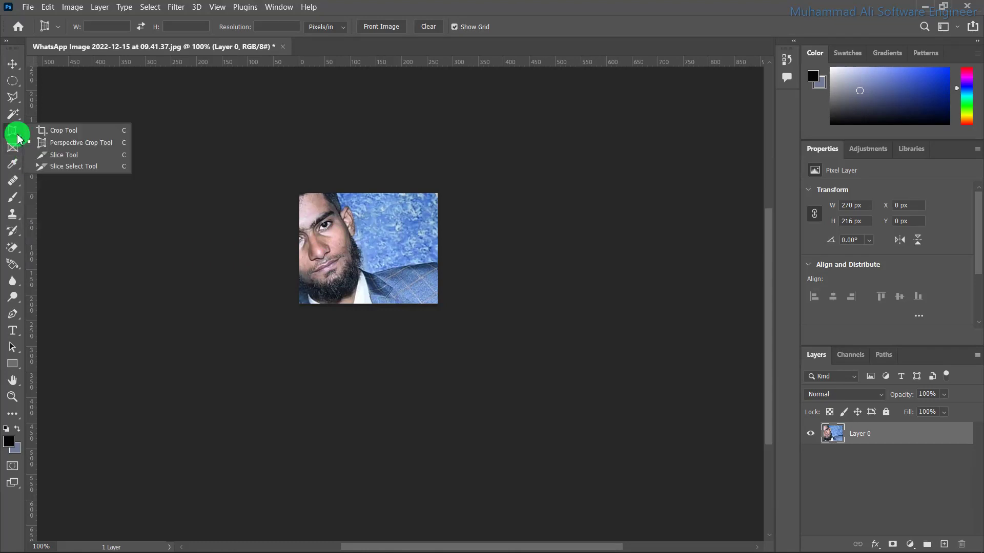
Step: With the Slice Tool, draw slices over the background, chin, top edge and top-left of the close-up
click(67, 155)
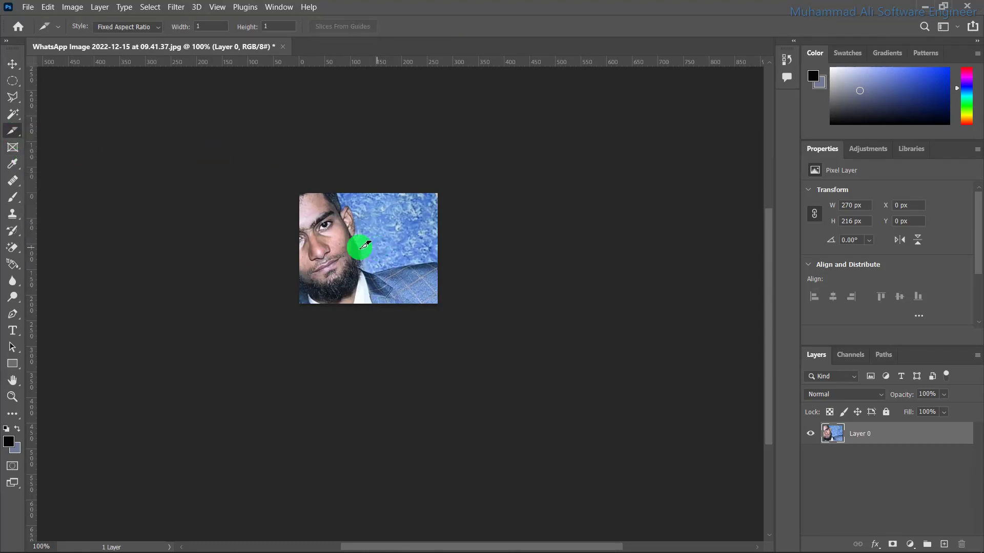
drag(449, 231, 424, 256)
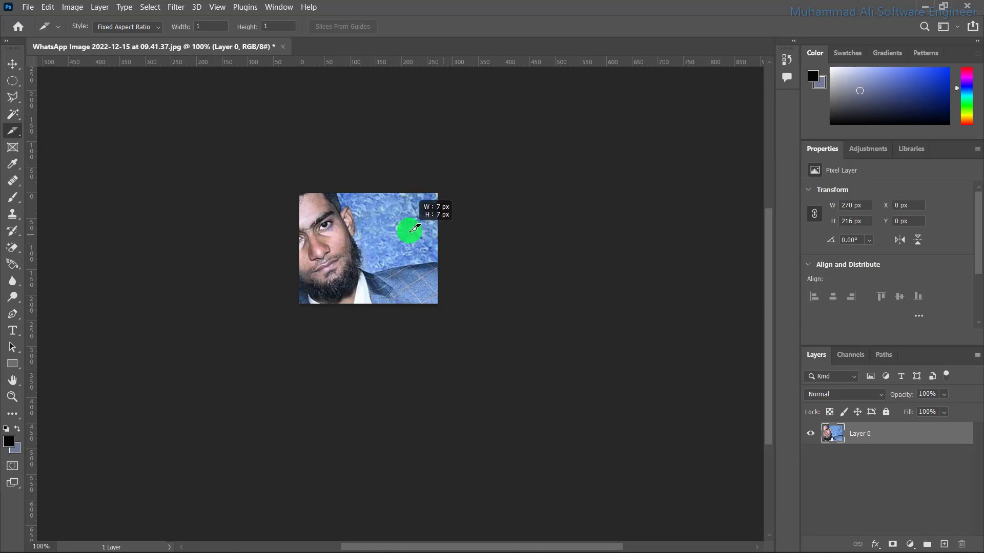
drag(424, 256, 424, 255)
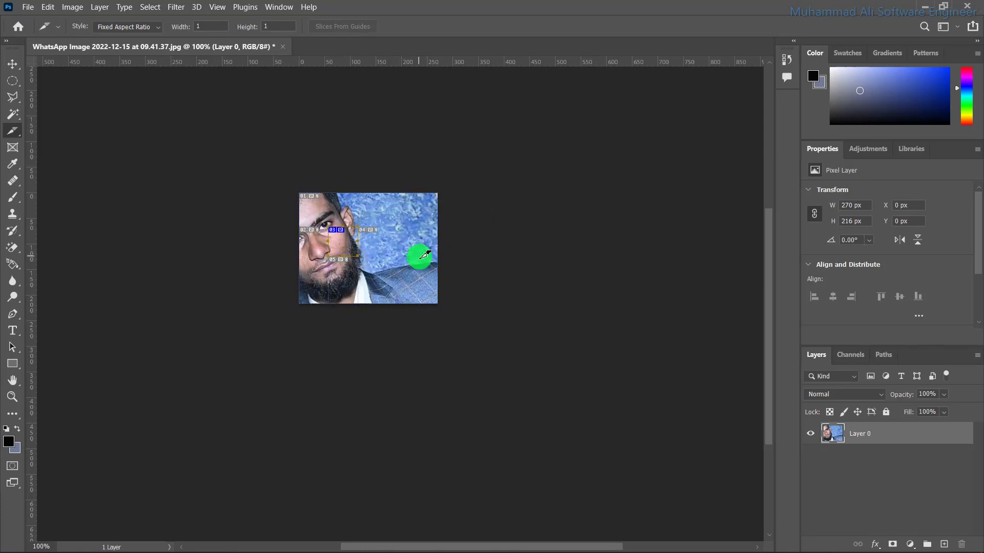
mouse_move(387, 213)
mouse_down()
mouse_move(415, 261)
mouse_move(409, 288)
mouse_up()
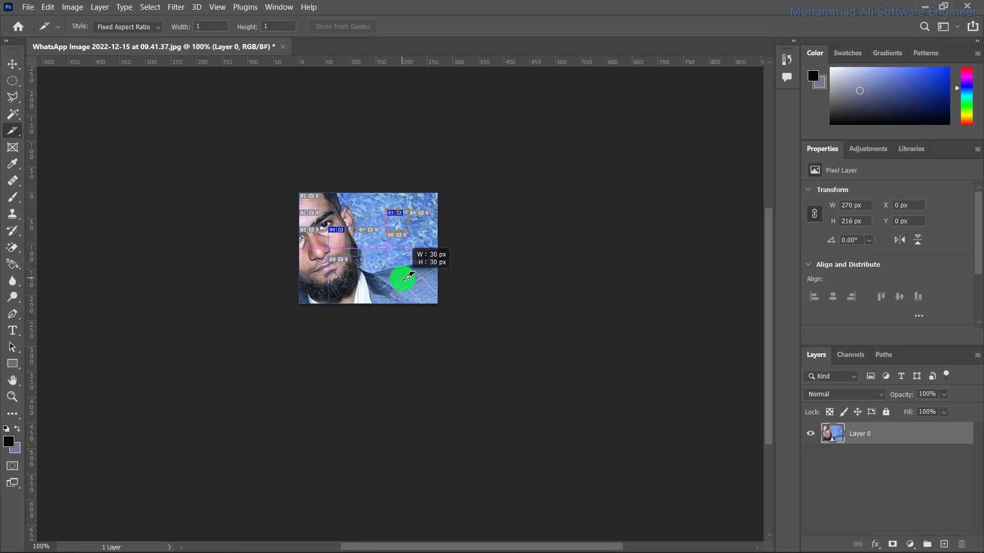
drag(352, 273, 421, 285)
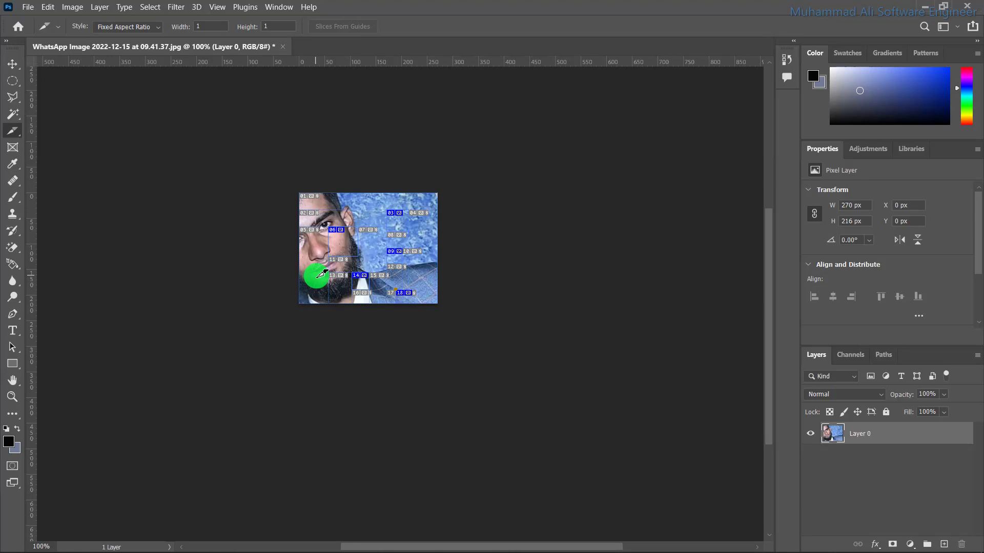
drag(316, 275, 336, 293)
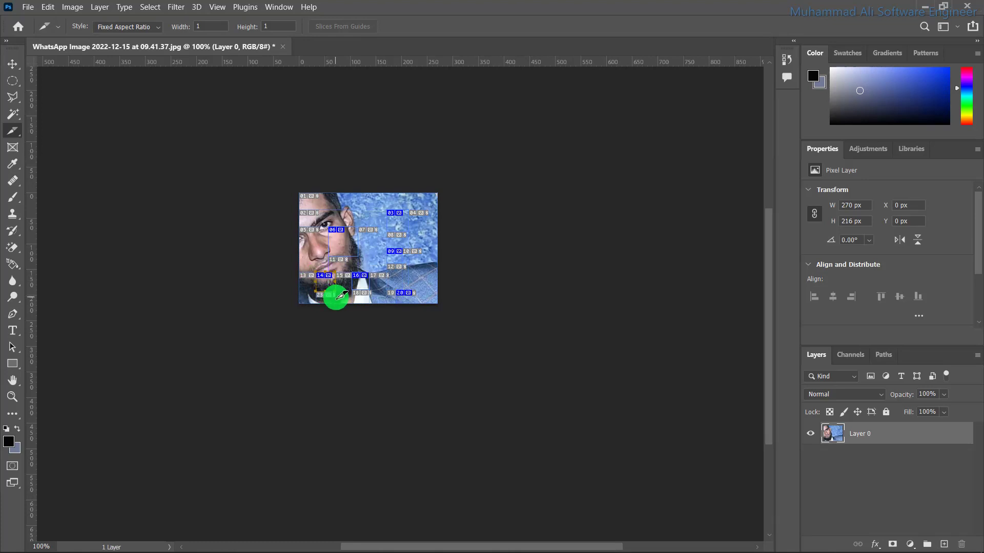
drag(351, 193, 384, 207)
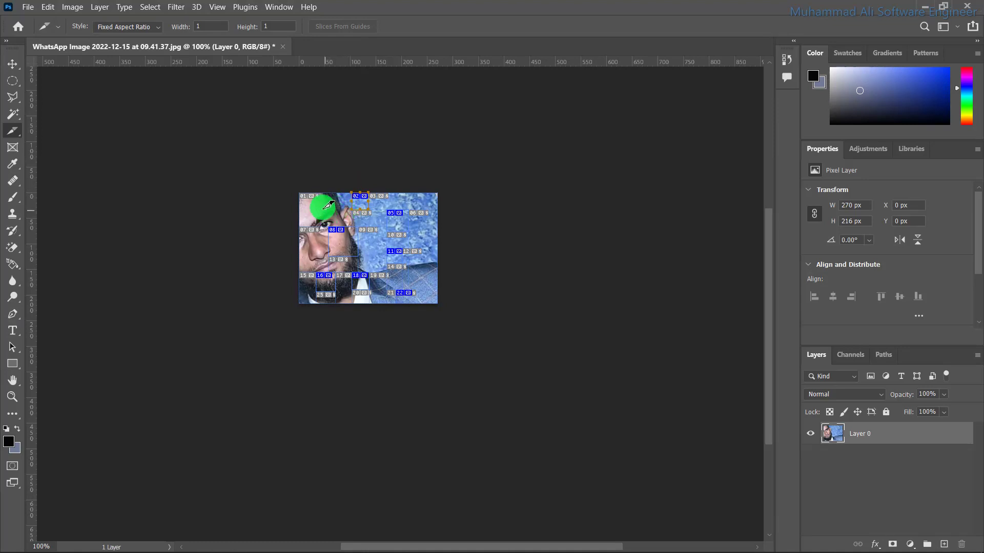
mouse_move(323, 210)
mouse_down()
mouse_move(370, 214)
mouse_move(379, 236)
mouse_up()
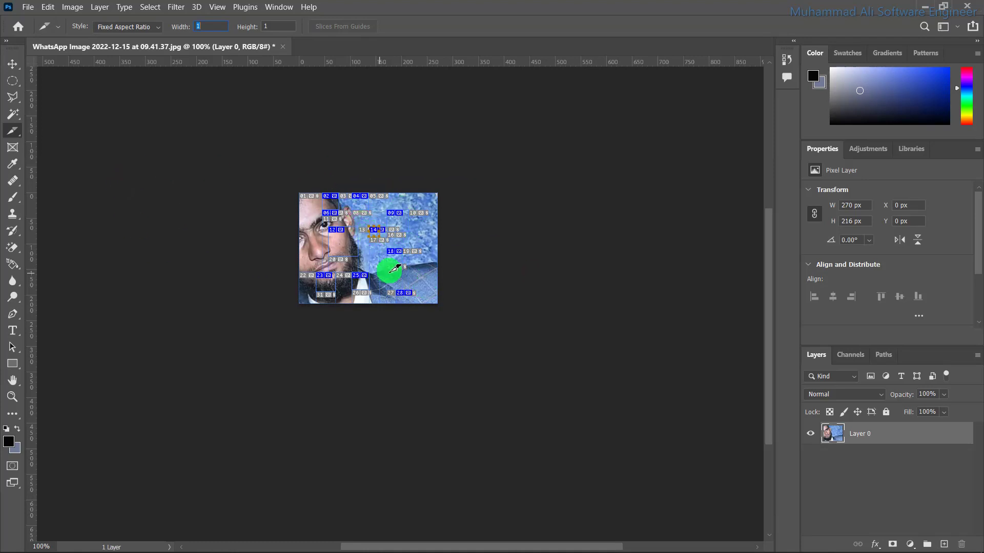
key(Return)
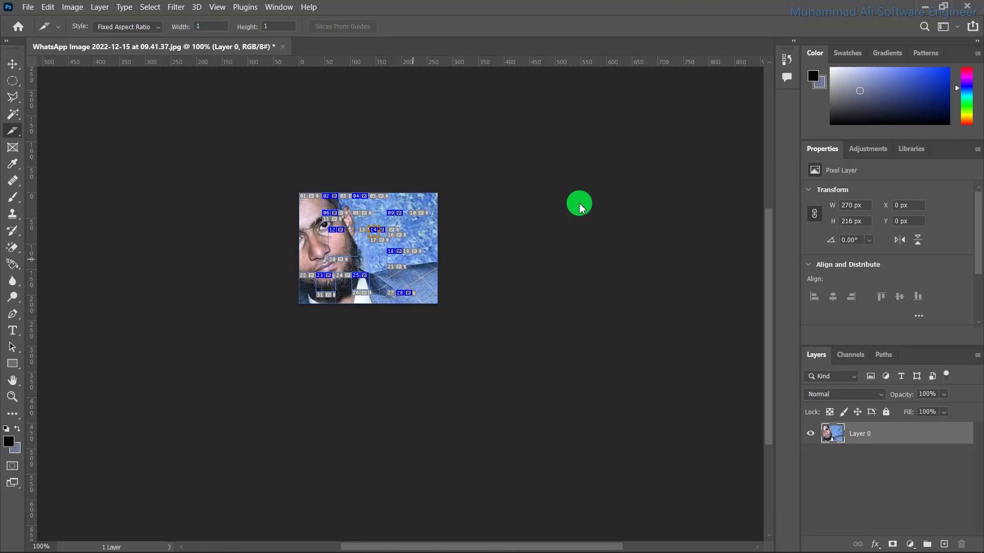
key(ctrl+shift+s)
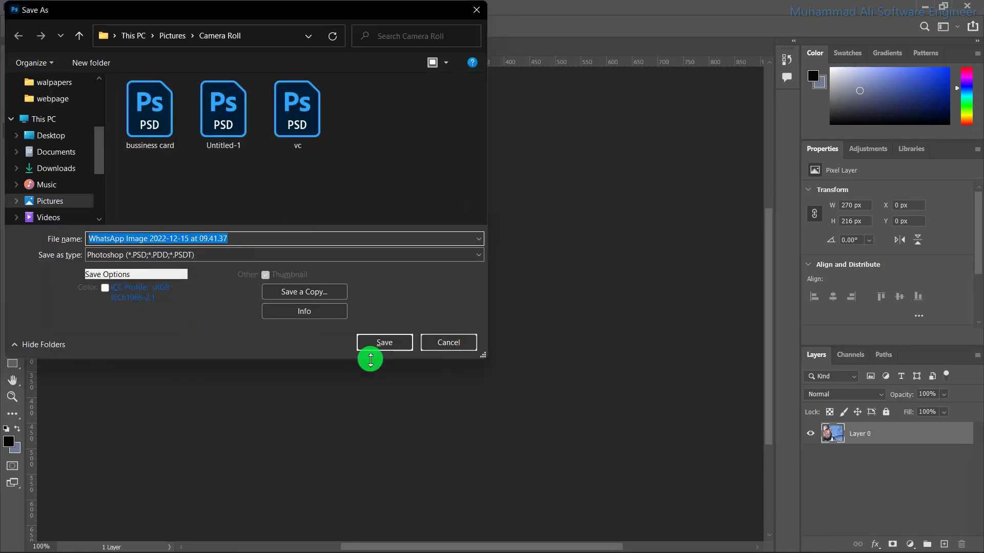
click(441, 343)
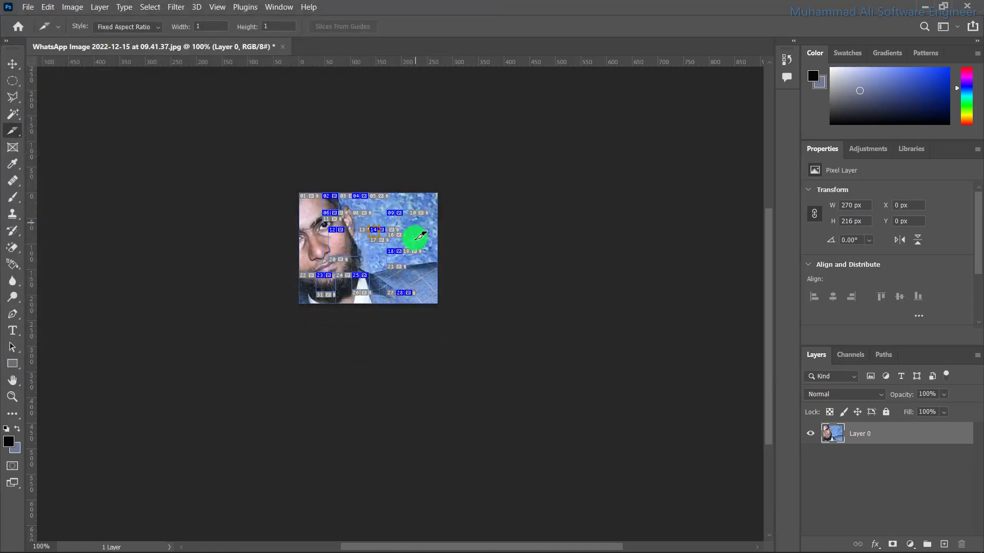